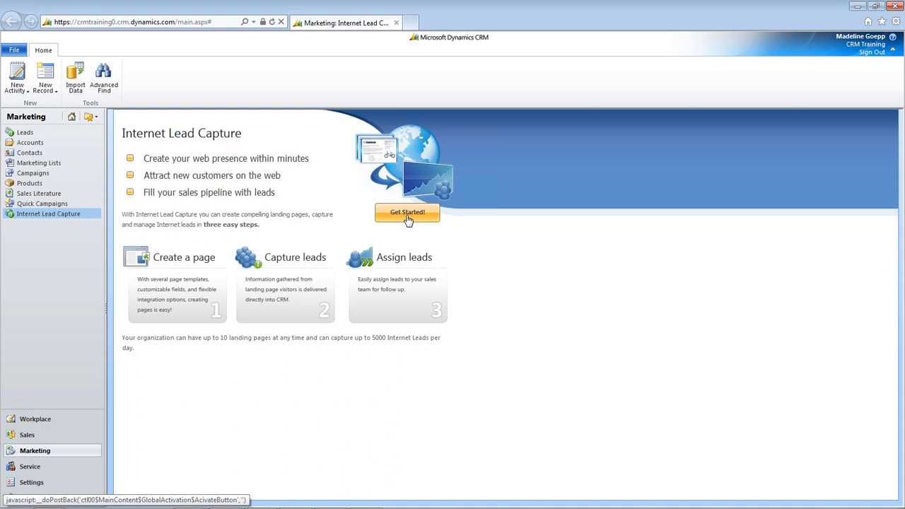
# - Switch to the Business Management CRM browser window and start a new landing page of the lead capture page type in Internet Lead Capture
pyautogui.moveTo(395, 506)
pyautogui.moveTo(53, 501)
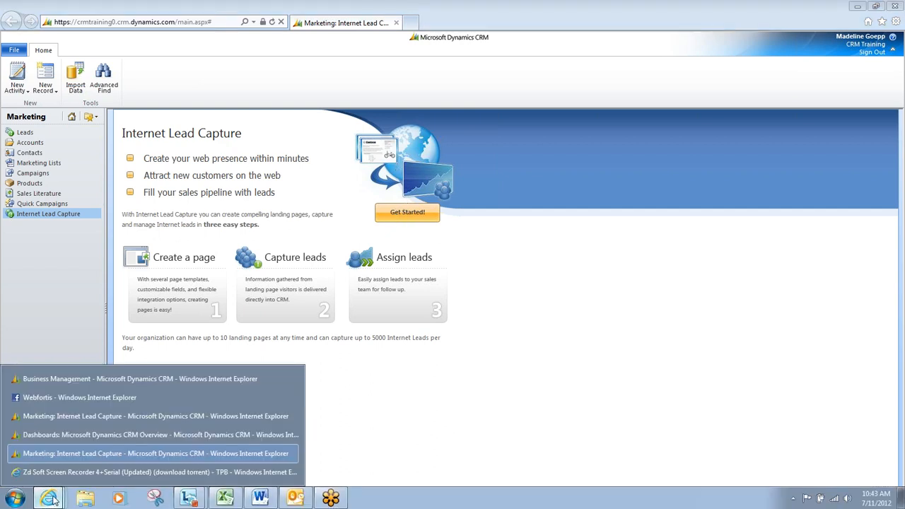
pyautogui.click(74, 377)
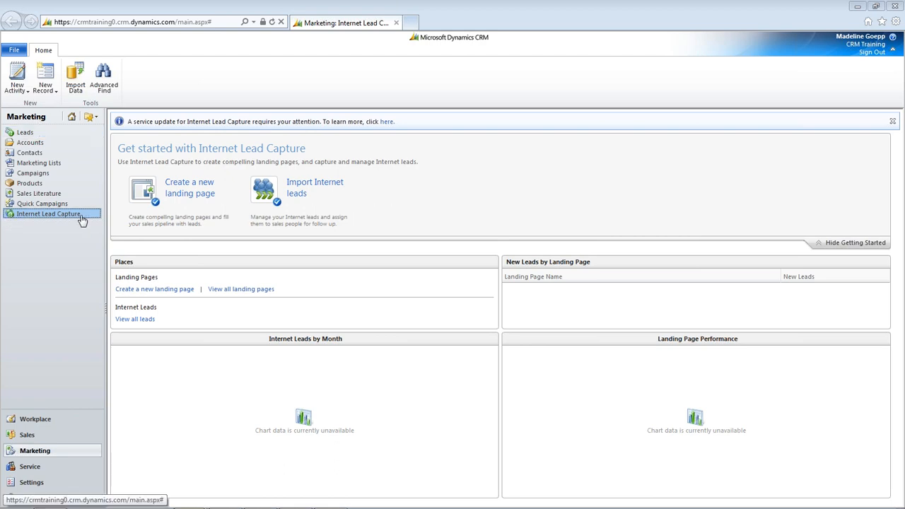
pyautogui.click(190, 188)
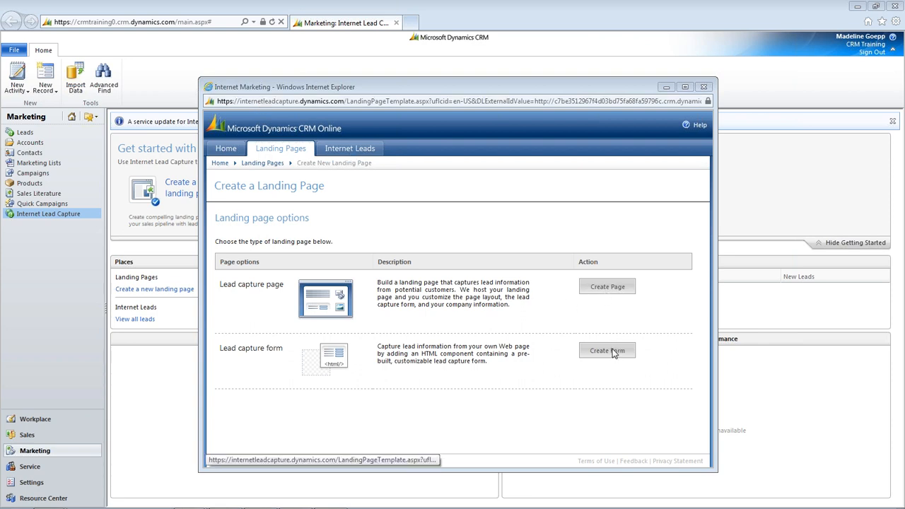
pyautogui.click(608, 285)
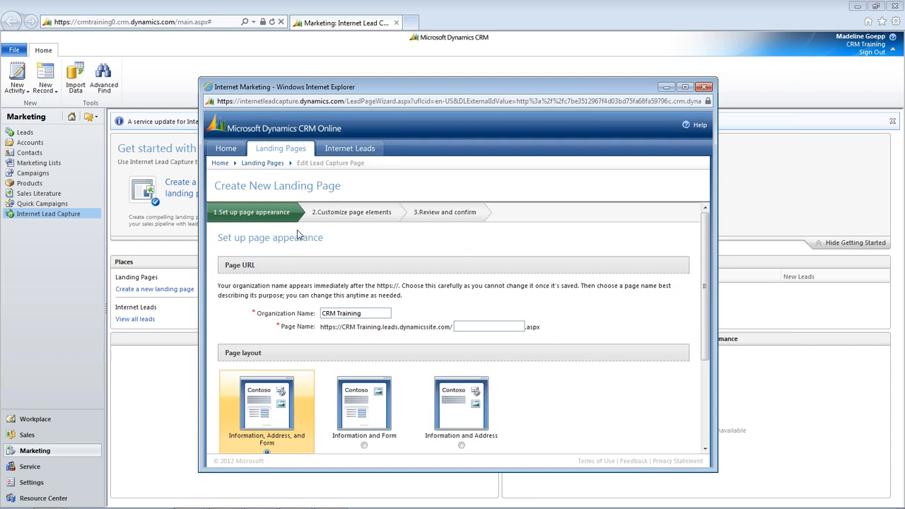
# - Enter CRM Training as the page name, choose the Ruby page theme and try to proceed to the page elements
pyautogui.scroll(-1, 301, 234)
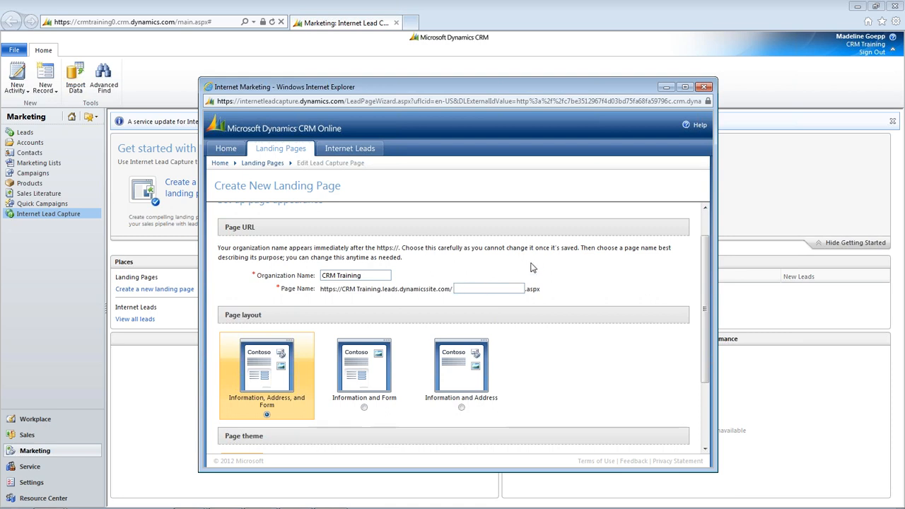
pyautogui.write('M Training')
pyautogui.scroll(-2, 535, 273)
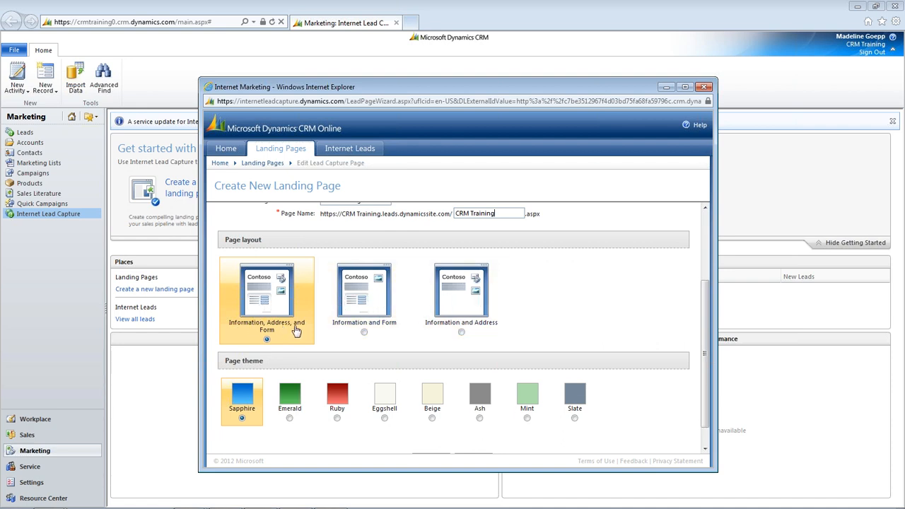
pyautogui.scroll(-1, 318, 368)
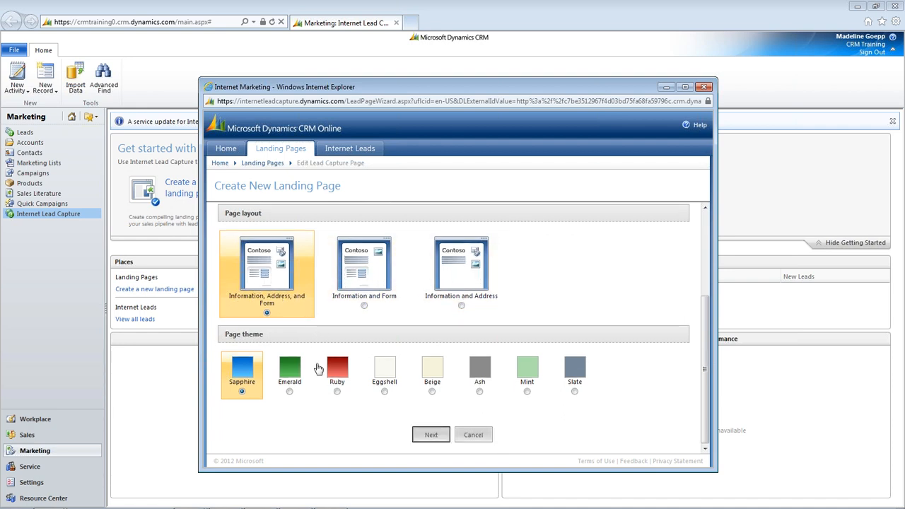
pyautogui.click(337, 397)
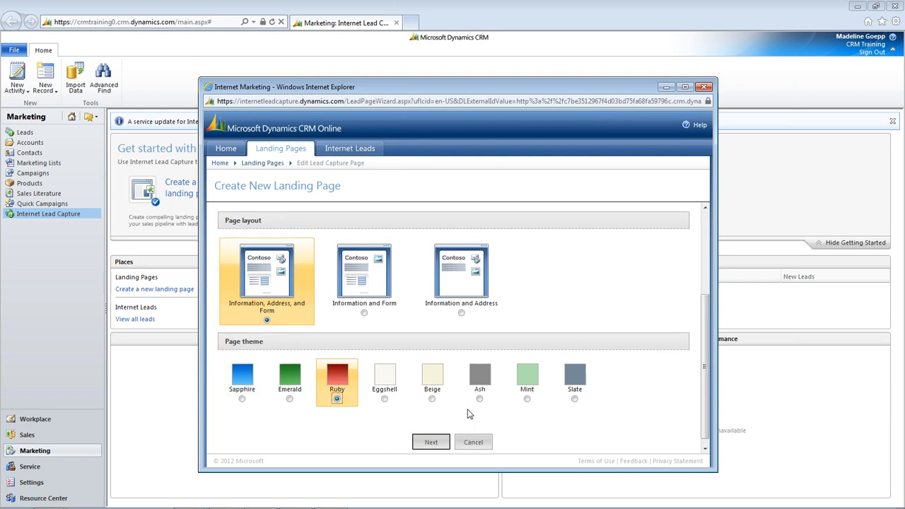
pyautogui.click(430, 442)
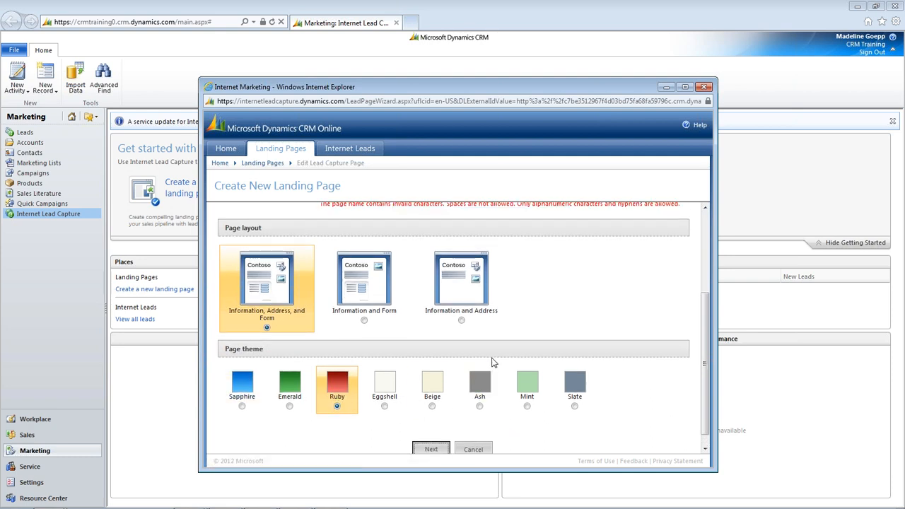
# - Remove the spaces from the organization name and the page name so that both read CRMTraining
pyautogui.scroll(2, 456, 300)
pyautogui.scroll(1, 455, 299)
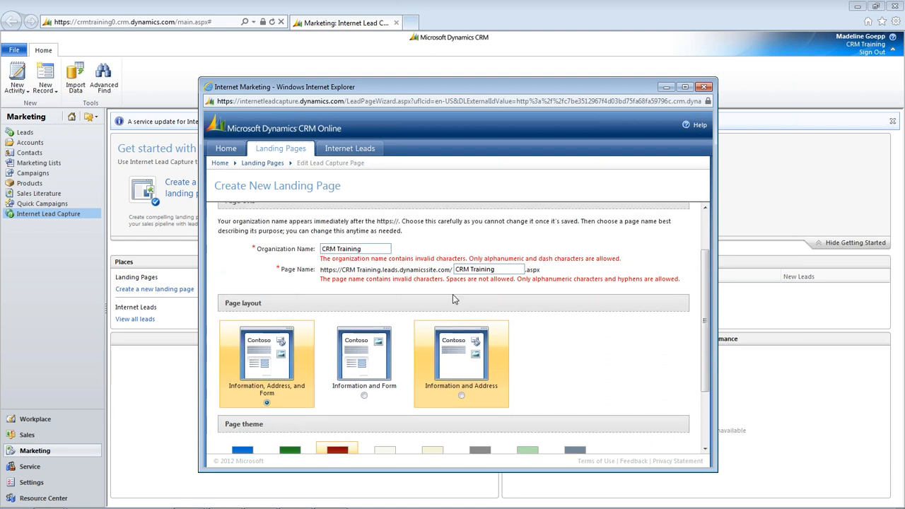
pyautogui.click(338, 249)
pyautogui.press('BackSpace')
pyautogui.click(470, 262)
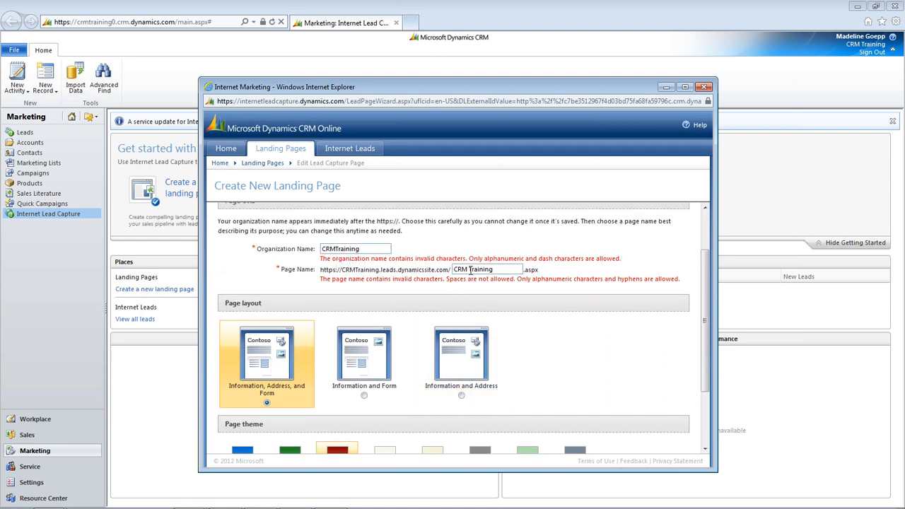
pyautogui.press('BackSpace')
pyautogui.scroll(-2, 542, 333)
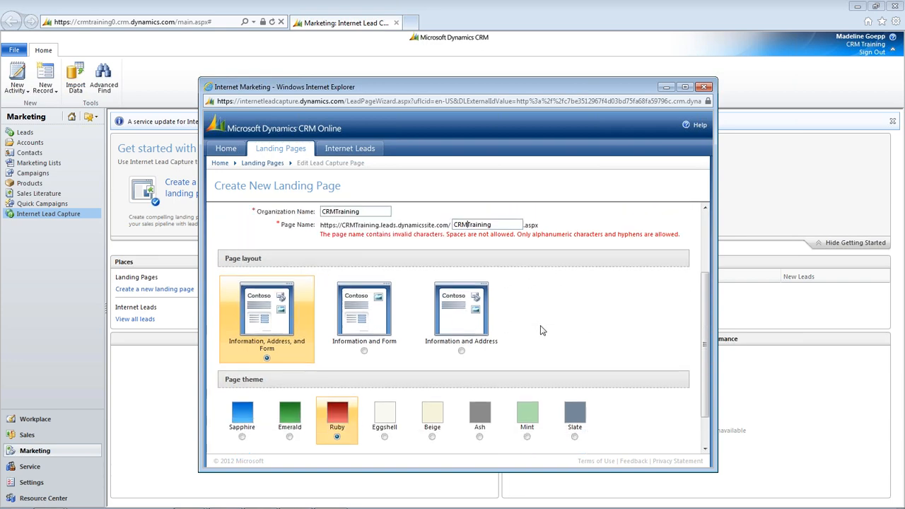
# - Continue to the page elements and enter the title Contact Us and the description "We do CRM. That is all we do. Contact us now!"
pyautogui.click(431, 434)
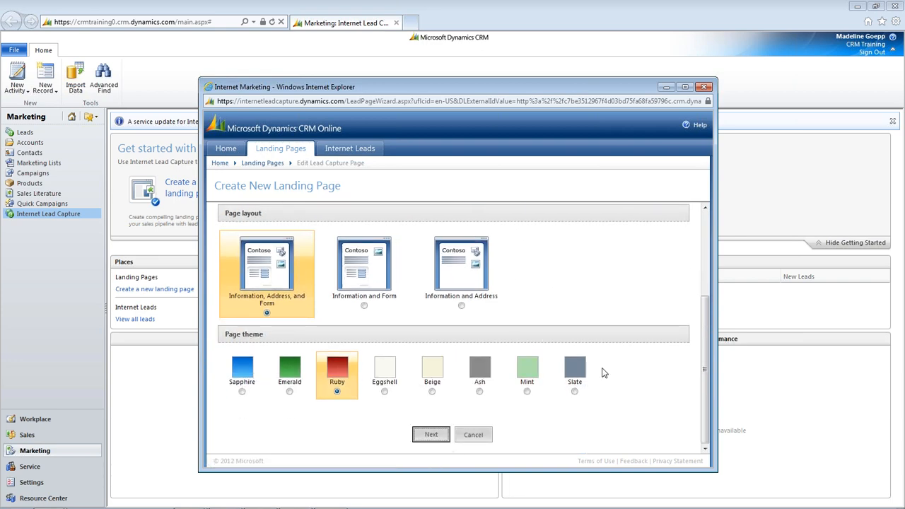
pyautogui.scroll(3, 552, 364)
pyautogui.scroll(-3, 552, 363)
pyautogui.click(432, 439)
pyautogui.scroll(-5, 414, 332)
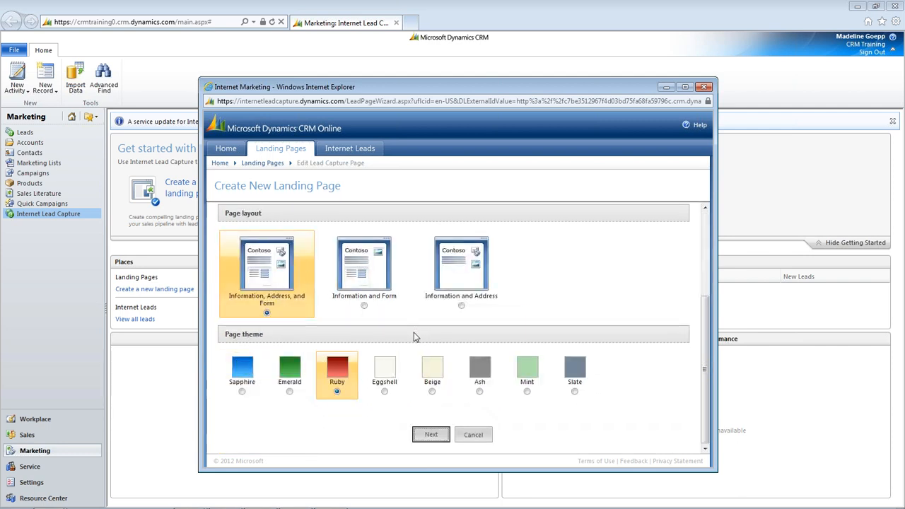
pyautogui.click(437, 434)
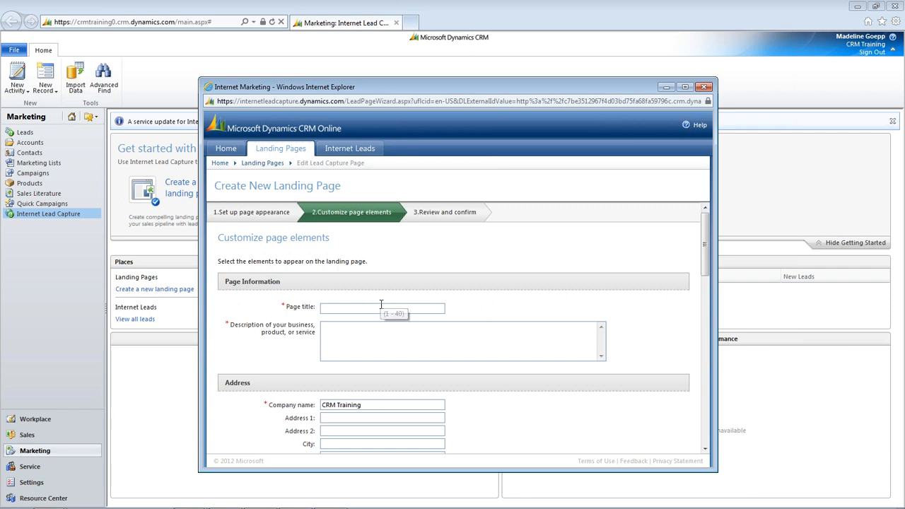
pyautogui.click(324, 306)
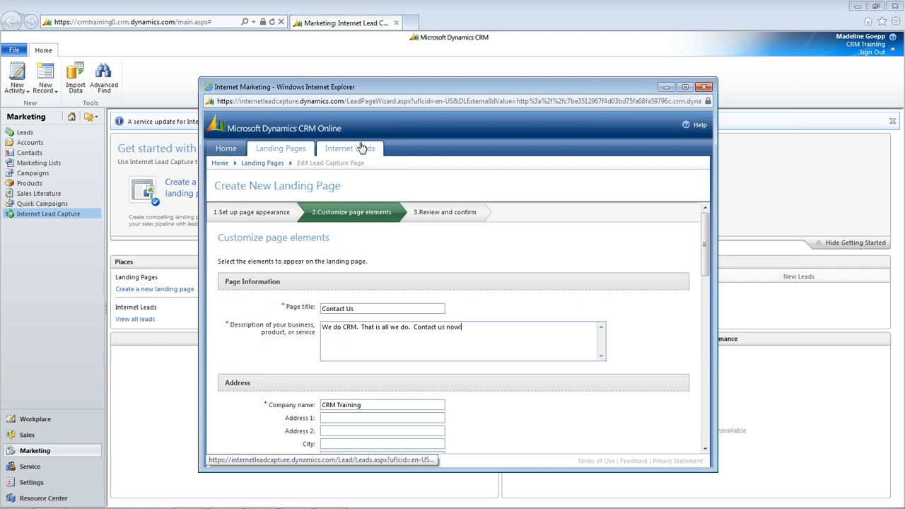
# - Add the E-mail field to the selected fields of the landing page form
pyautogui.scroll(-5, 393, 366)
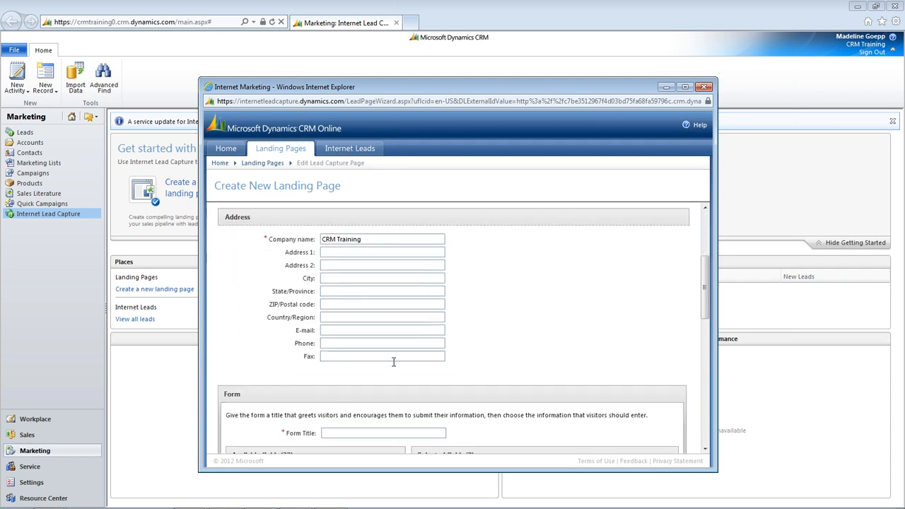
pyautogui.scroll(-1, 421, 267)
pyautogui.scroll(2, 418, 262)
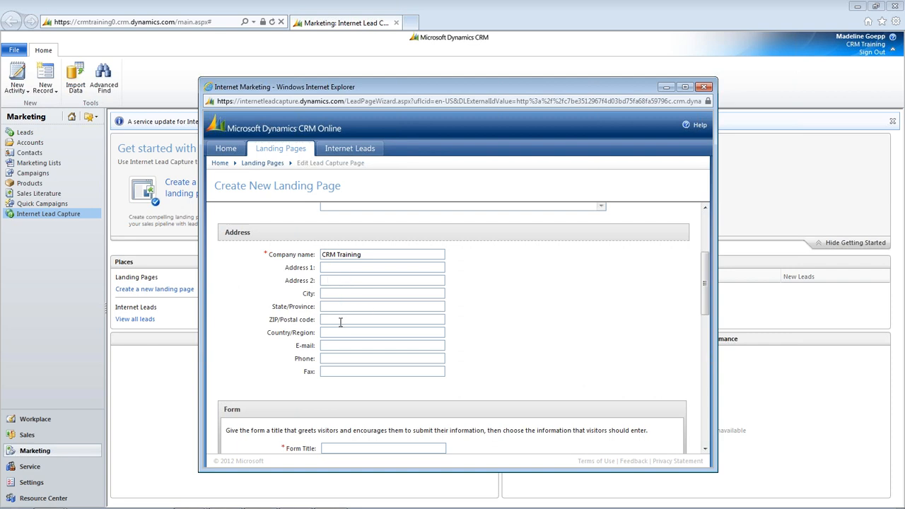
pyautogui.scroll(-6, 488, 283)
pyautogui.scroll(5, 492, 329)
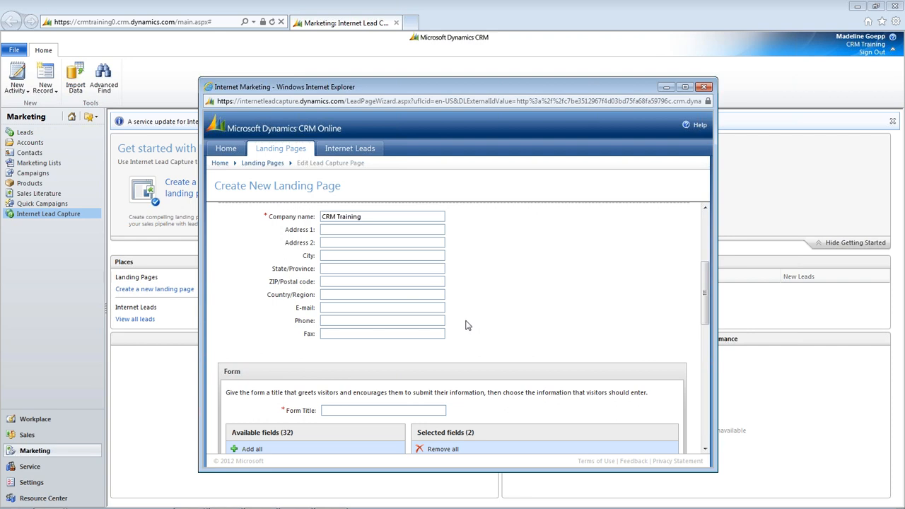
pyautogui.scroll(-3, 474, 322)
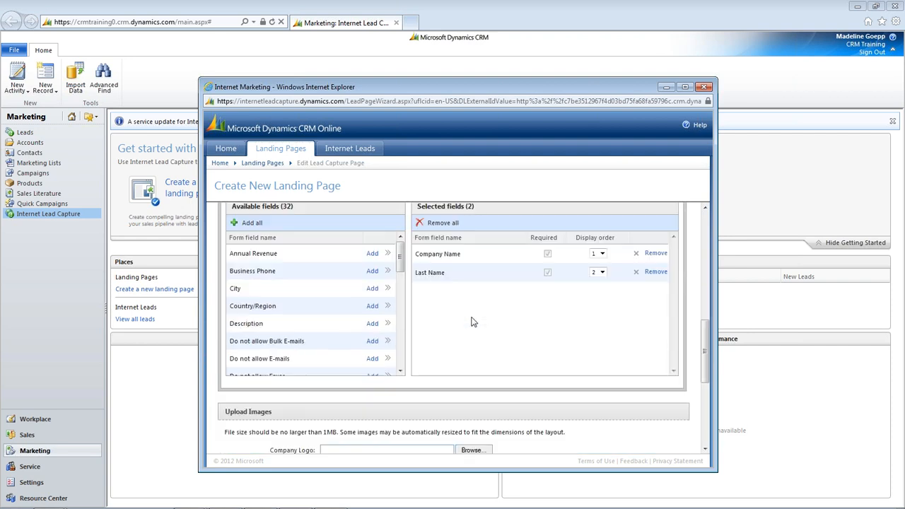
pyautogui.moveTo(400, 255)
pyautogui.mouseDown()
pyautogui.moveTo(400, 274)
pyautogui.moveTo(400, 254)
pyautogui.mouseUp()
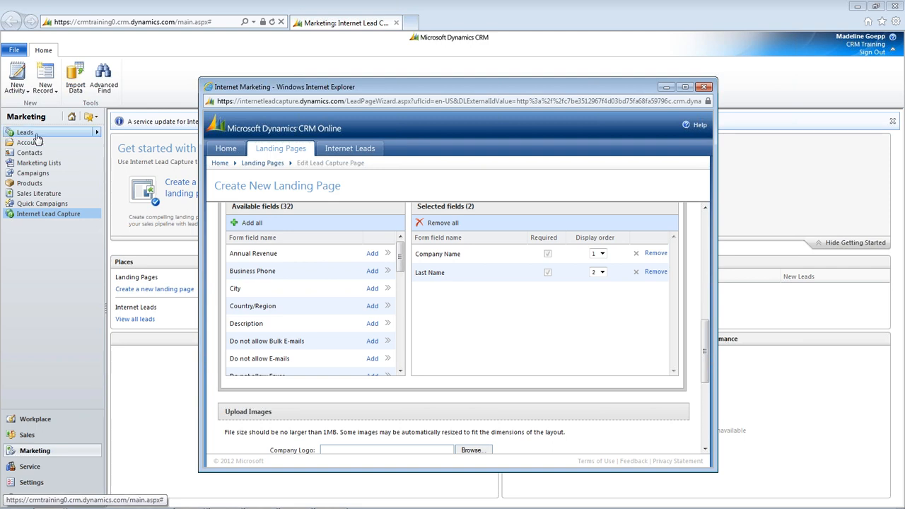
pyautogui.scroll(-1, 338, 269)
pyautogui.scroll(-3, 338, 270)
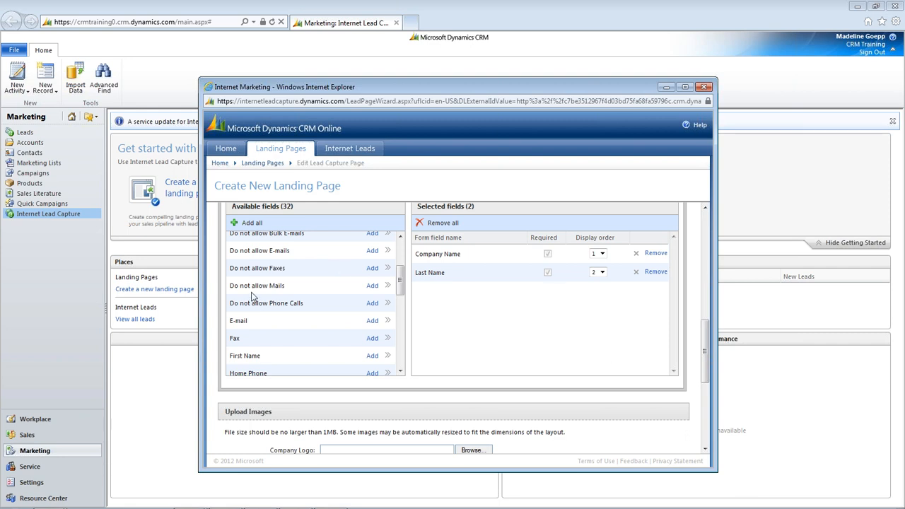
pyautogui.click(372, 320)
# - Add the Business Phone and State/Province fields to the form's selected fields
pyautogui.scroll(-1, 289, 318)
pyautogui.scroll(-3, 289, 318)
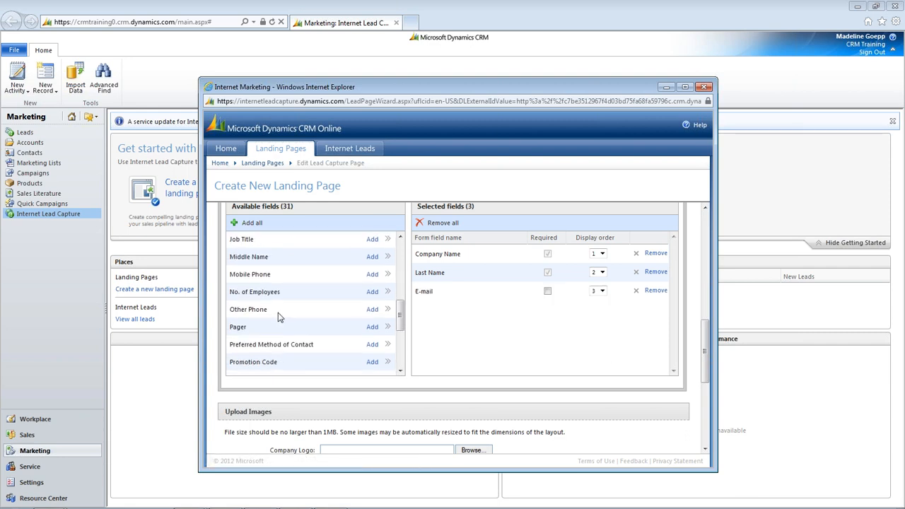
pyautogui.scroll(6, 311, 319)
pyautogui.scroll(4, 317, 319)
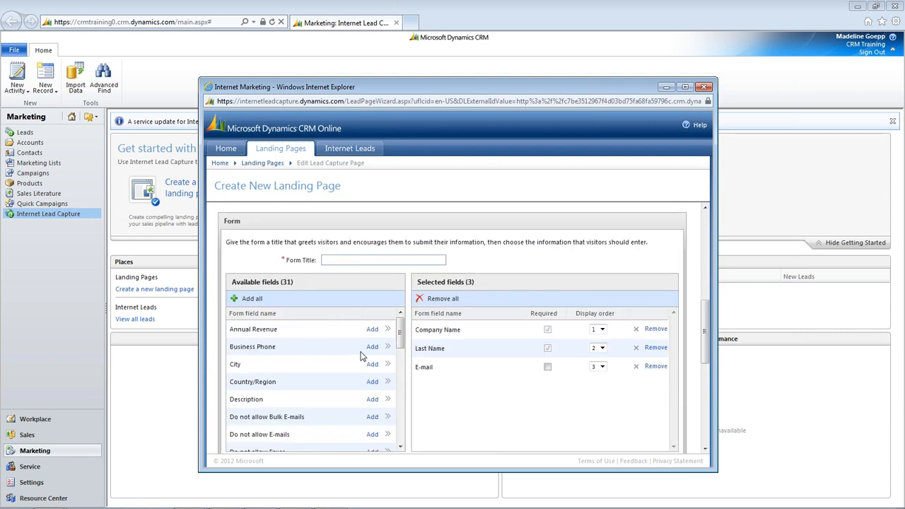
pyautogui.click(372, 348)
pyautogui.scroll(-2, 317, 362)
pyautogui.scroll(-6, 317, 362)
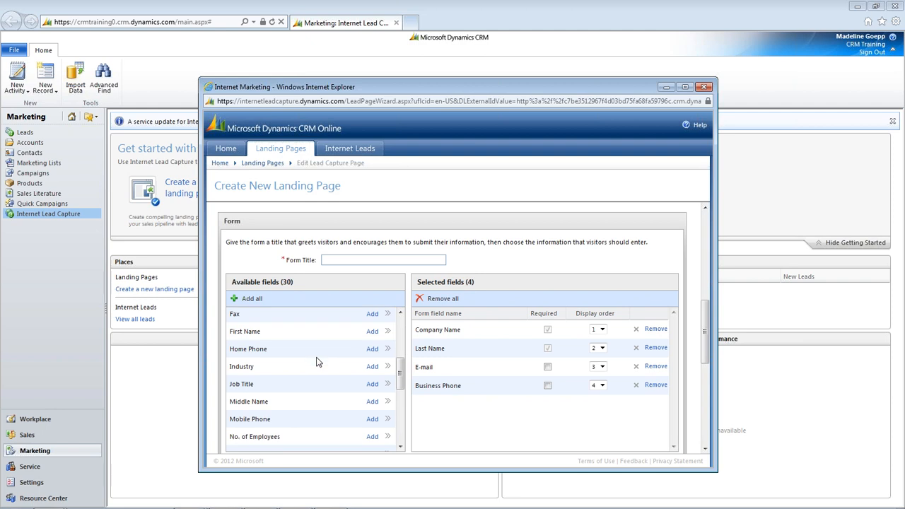
pyautogui.scroll(-1, 317, 362)
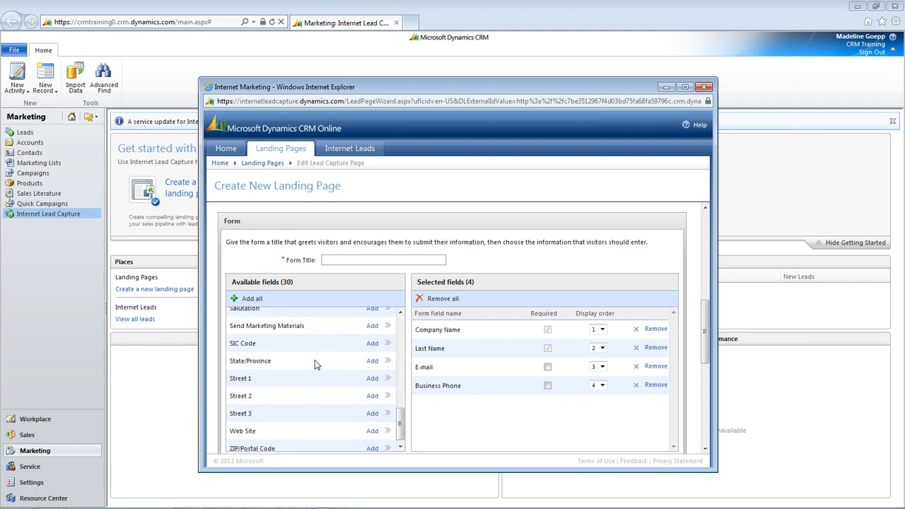
pyautogui.click(372, 362)
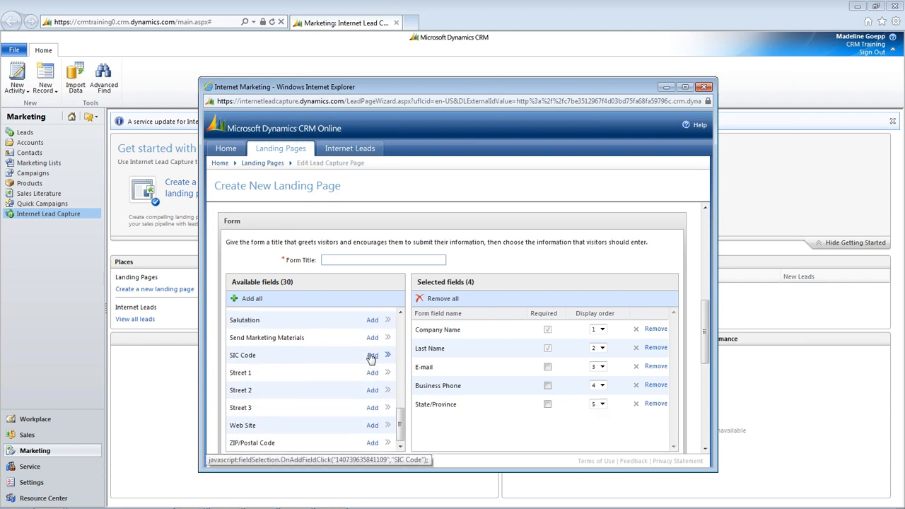
# - Make the E-mail field required, and set the display order of Business Phone to 2 and of State/Province to 1
pyautogui.click(547, 366)
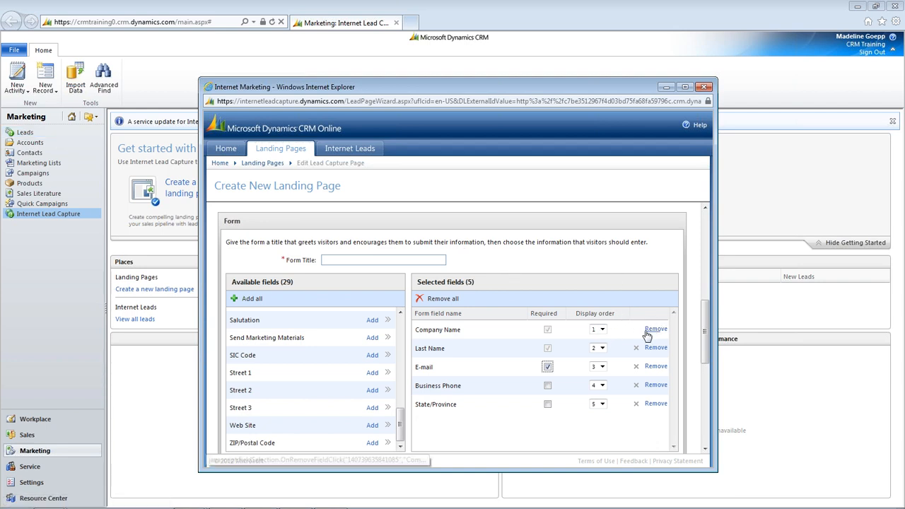
pyautogui.click(602, 387)
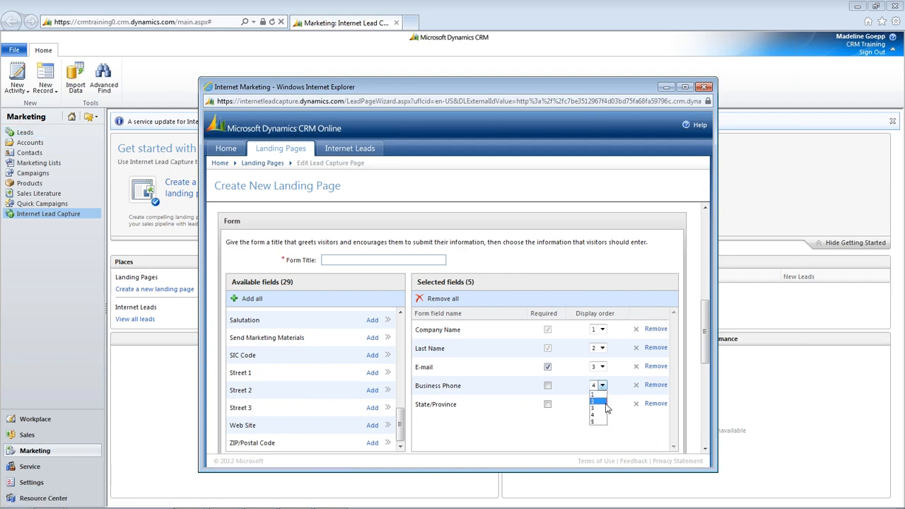
pyautogui.click(603, 400)
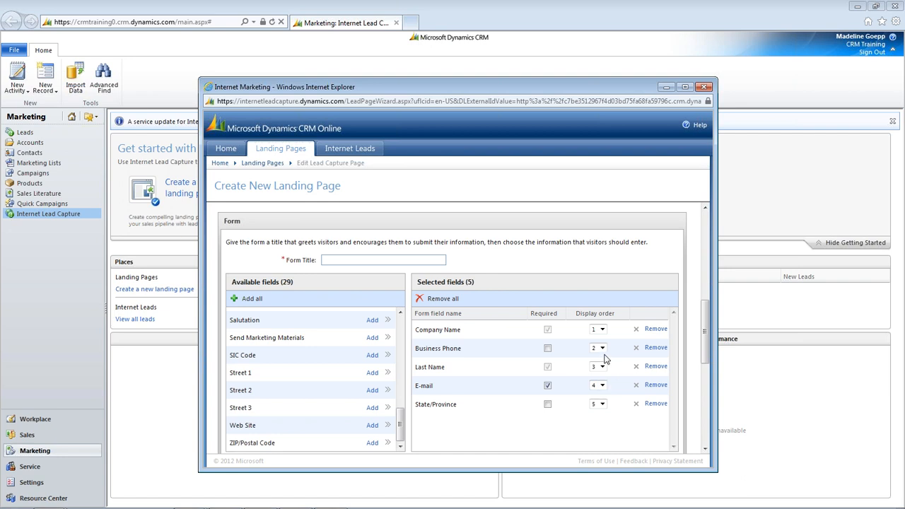
pyautogui.click(602, 404)
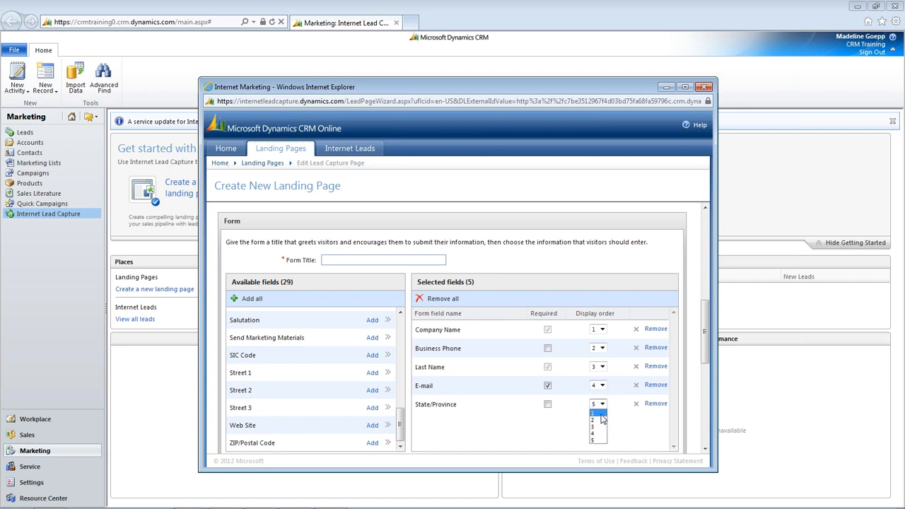
pyautogui.click(601, 414)
pyautogui.moveTo(709, 334); pyautogui.dragTo(709, 393)
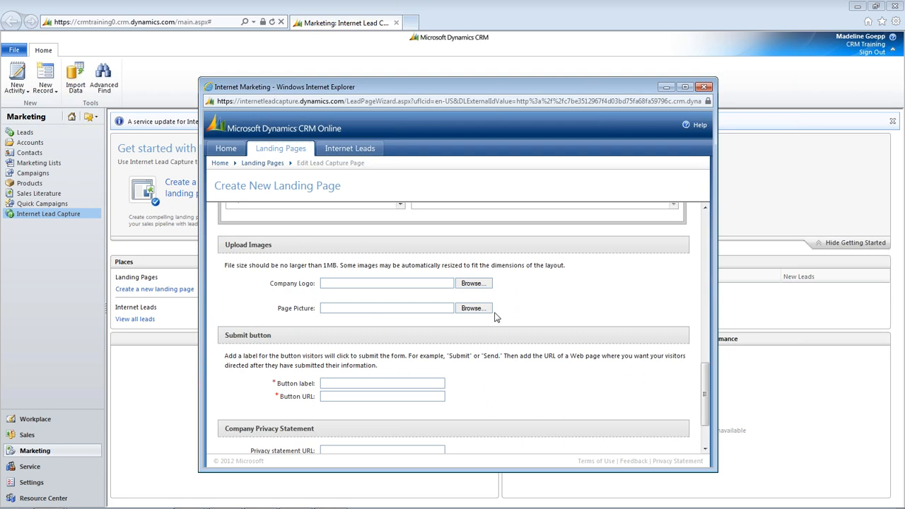
pyautogui.scroll(-2, 502, 366)
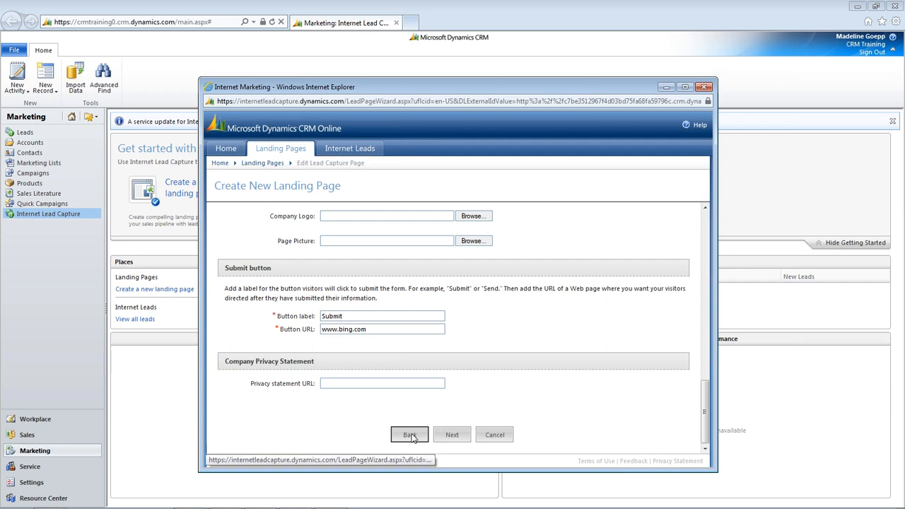
pyautogui.click(452, 434)
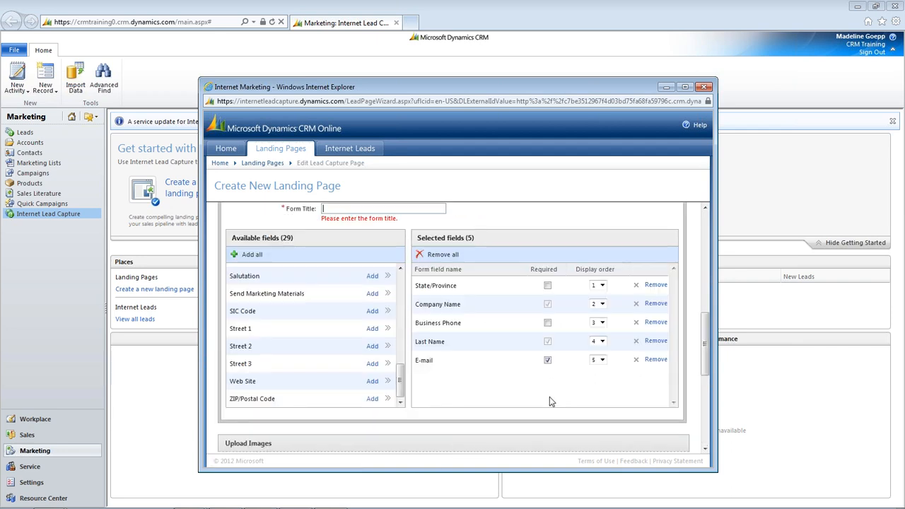
pyautogui.scroll(1, 458, 319)
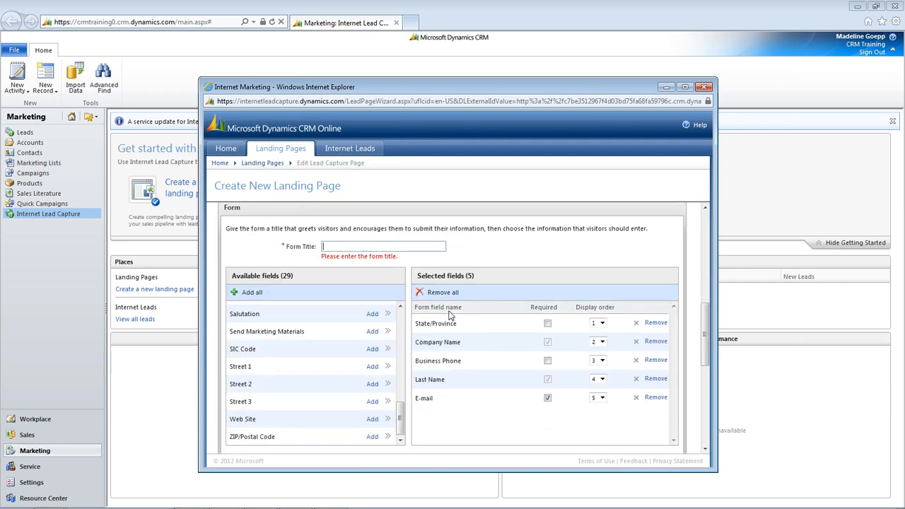
# - Set the form title to Contact Us and continue to the review of the landing page
pyautogui.write('Contact Us')
pyautogui.scroll(-5, 494, 332)
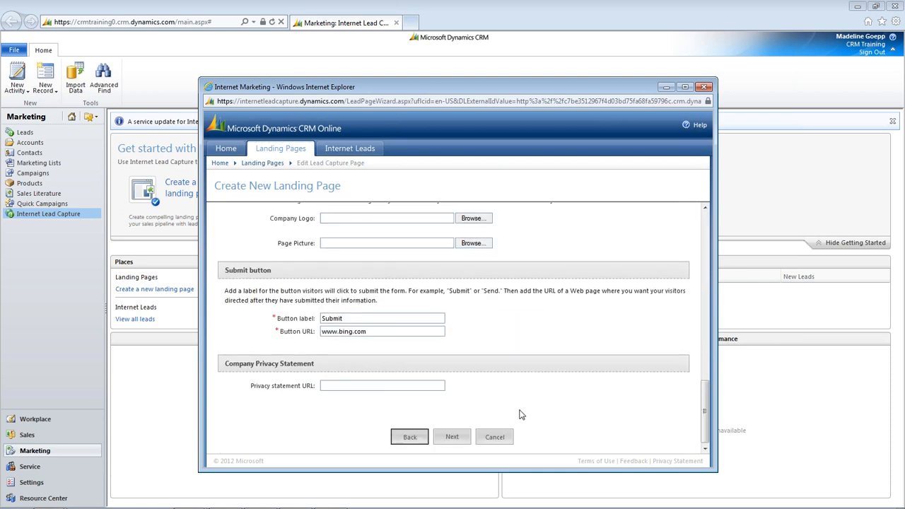
pyautogui.click(457, 437)
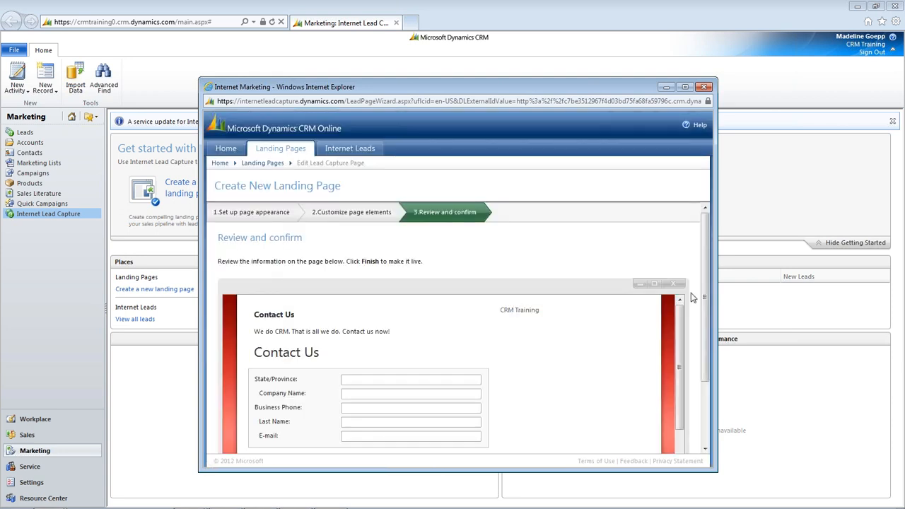
# - Examine the landing page preview, including the form fields, the required markers and the Submit button
pyautogui.scroll(-3, 692, 298)
pyautogui.scroll(3, 692, 298)
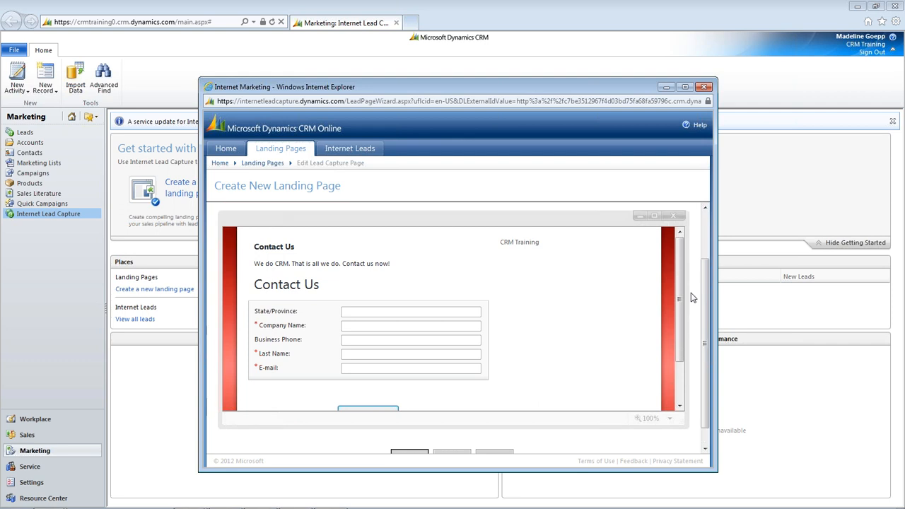
pyautogui.scroll(-3, 684, 297)
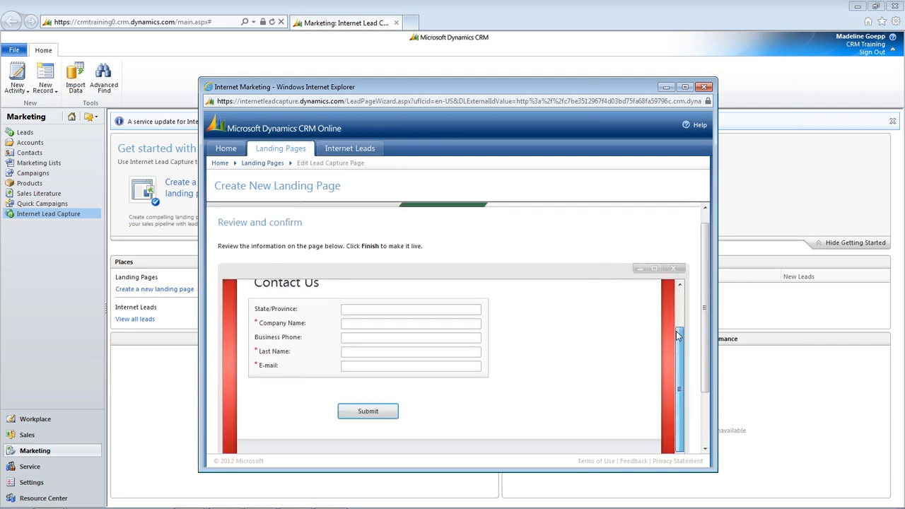
pyautogui.scroll(3, 683, 297)
pyautogui.scroll(-3, 699, 356)
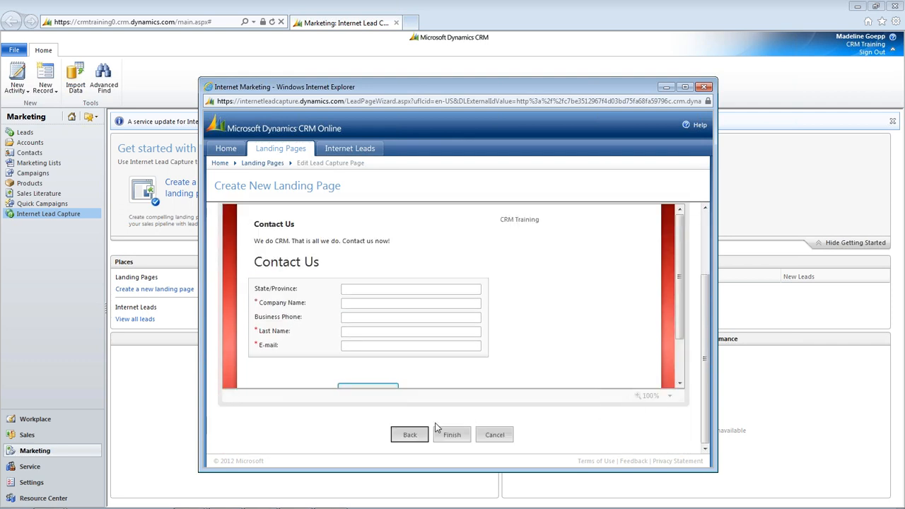
# - Return to the page elements to check the entered title, address and button settings, and go forward to the review again
pyautogui.click(404, 436)
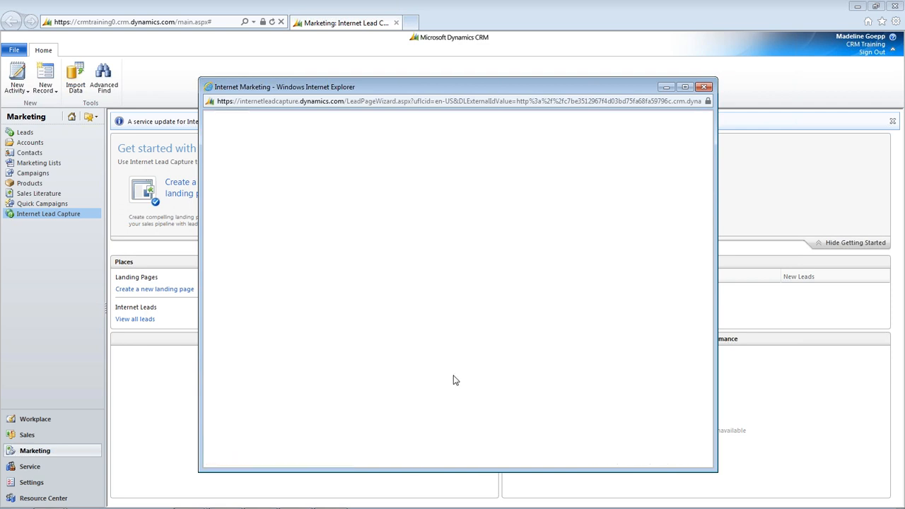
pyautogui.scroll(-4, 420, 320)
pyautogui.scroll(3, 420, 319)
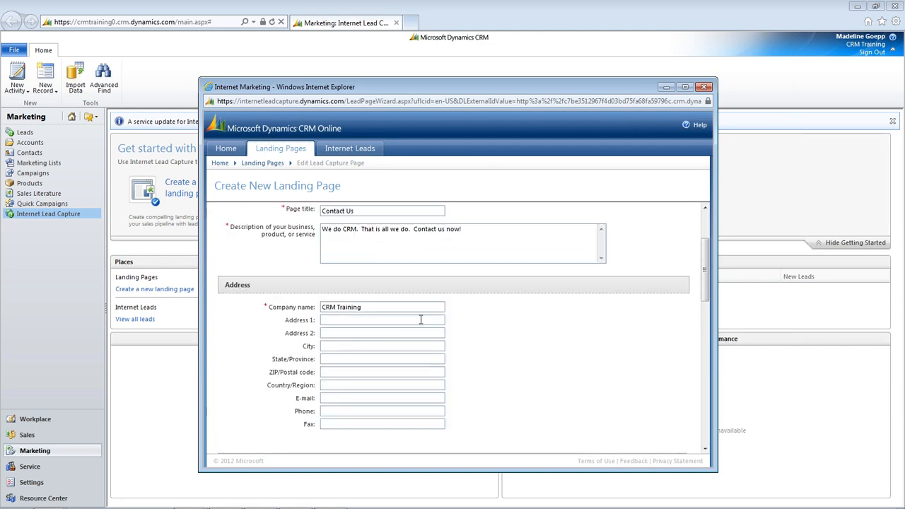
pyautogui.scroll(3, 420, 320)
pyautogui.scroll(-12, 420, 323)
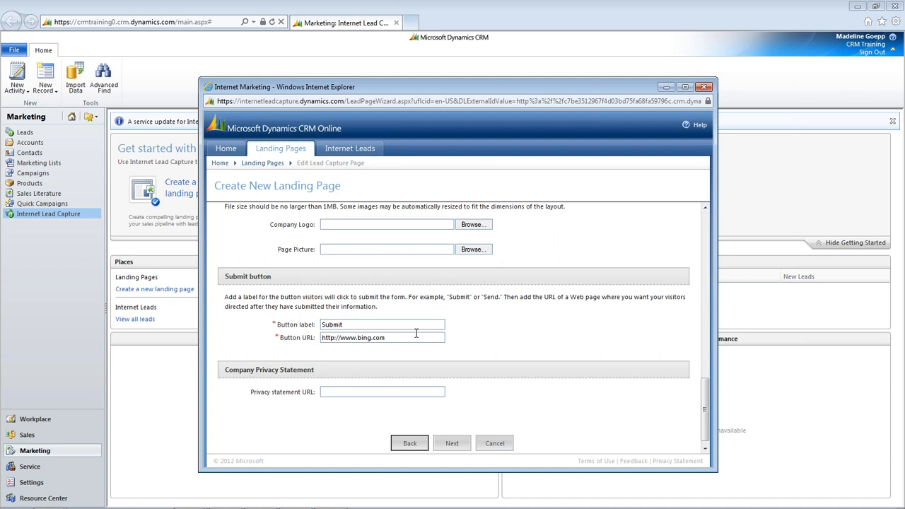
pyautogui.click(453, 443)
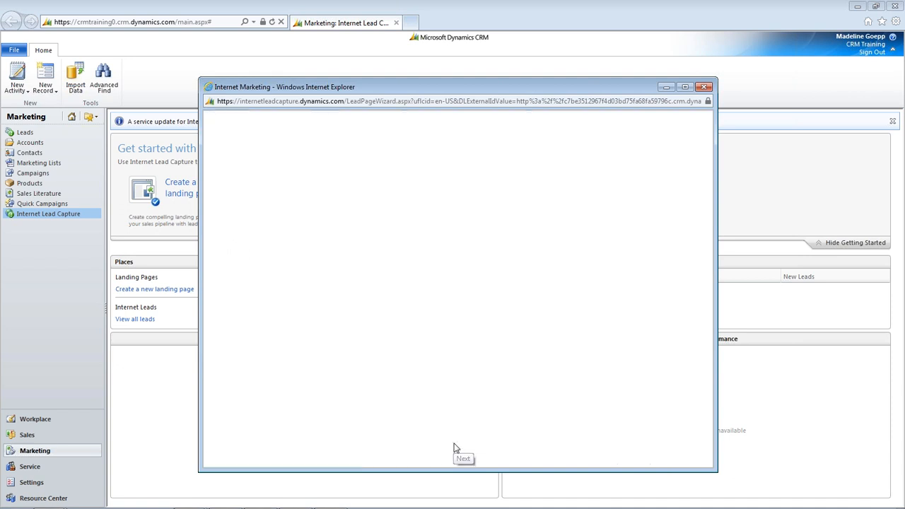
# - Finish the landing page from the review to make it live, checking its preview and retrying if necessary
pyautogui.click(455, 434)
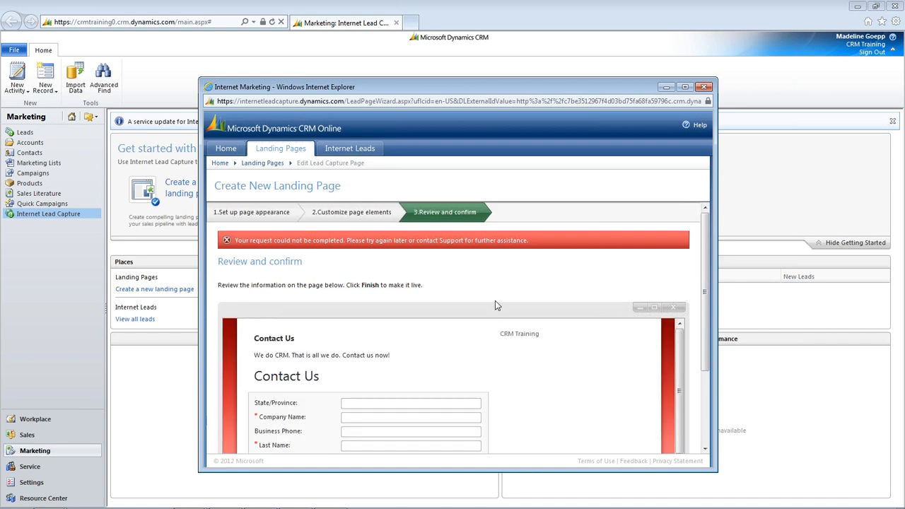
pyautogui.scroll(-3, 501, 281)
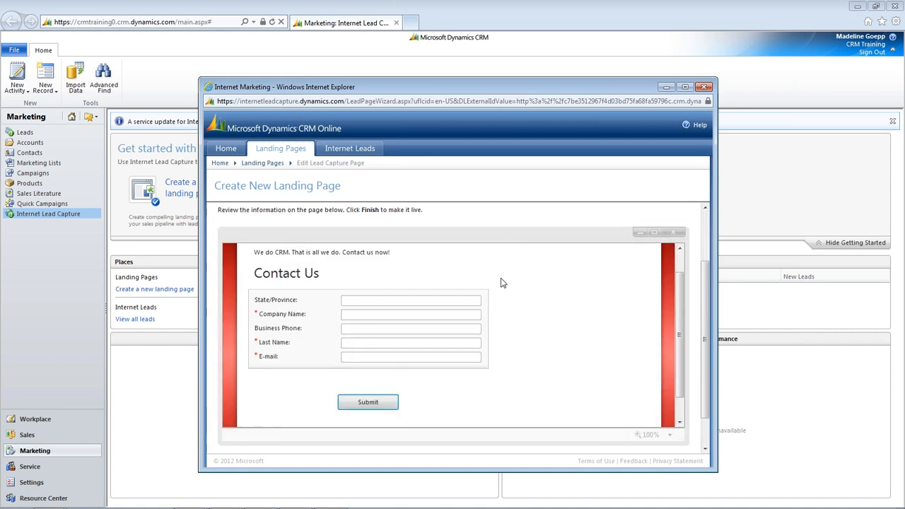
pyautogui.scroll(-1, 501, 282)
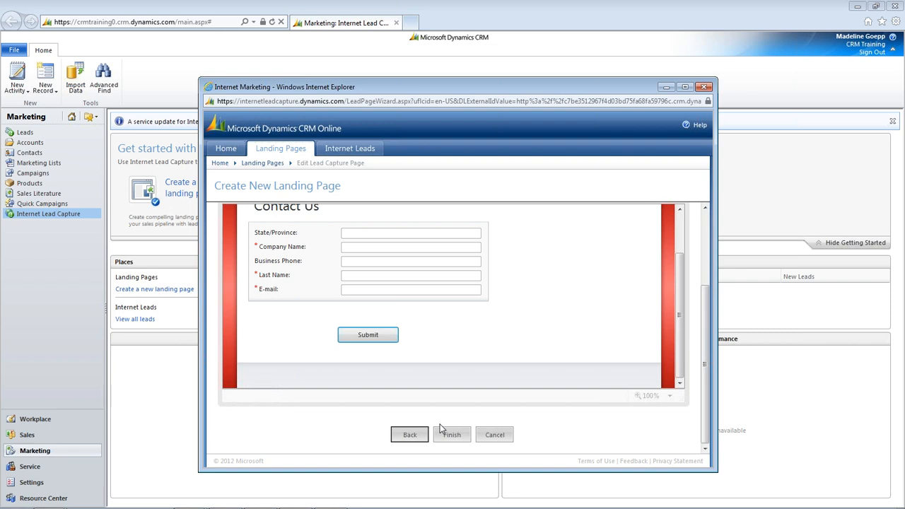
pyautogui.scroll(5, 458, 317)
pyautogui.scroll(-2, 462, 325)
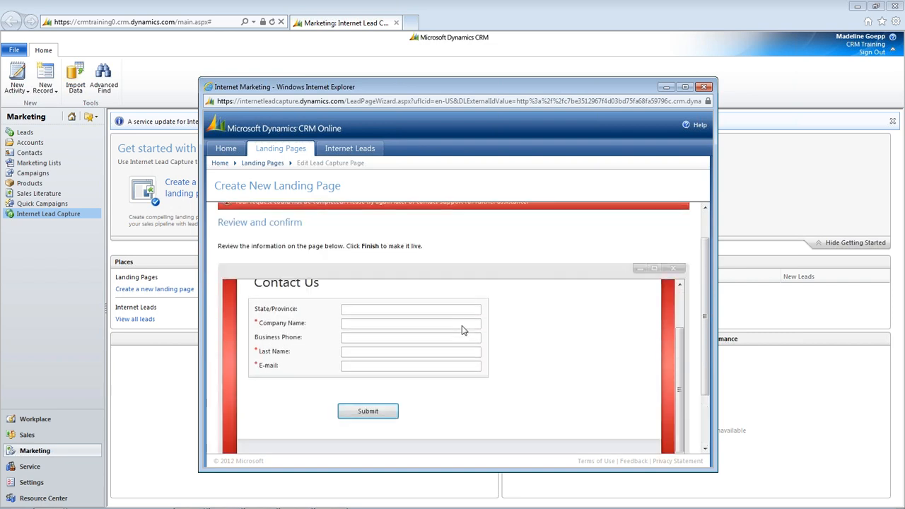
pyautogui.scroll(-2, 462, 337)
pyautogui.scroll(2, 463, 333)
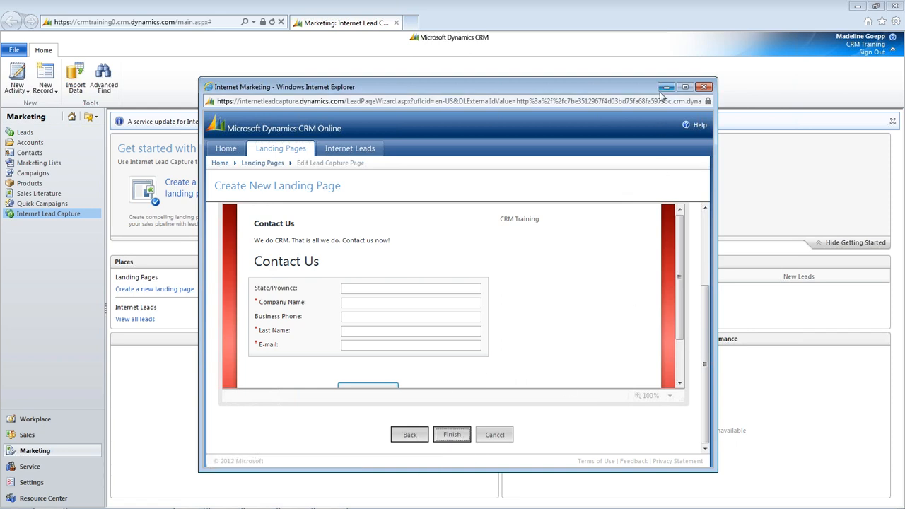
pyautogui.scroll(1, 598, 307)
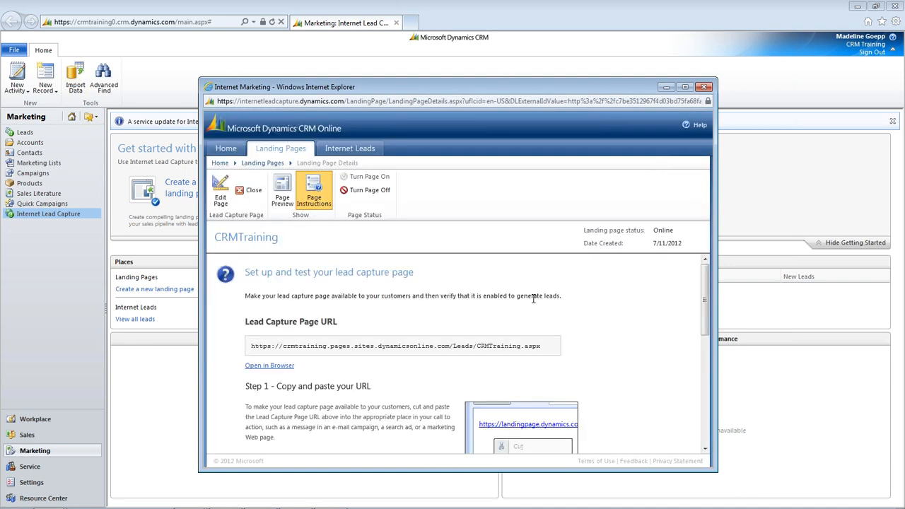
# - Copy the full Lead Capture Page URL from the CRMTraining page details
pyautogui.doubleClick(255, 348)
pyautogui.moveTo(256, 351); pyautogui.dragTo(539, 357)
pyautogui.hotkey('ctrl', 'c')
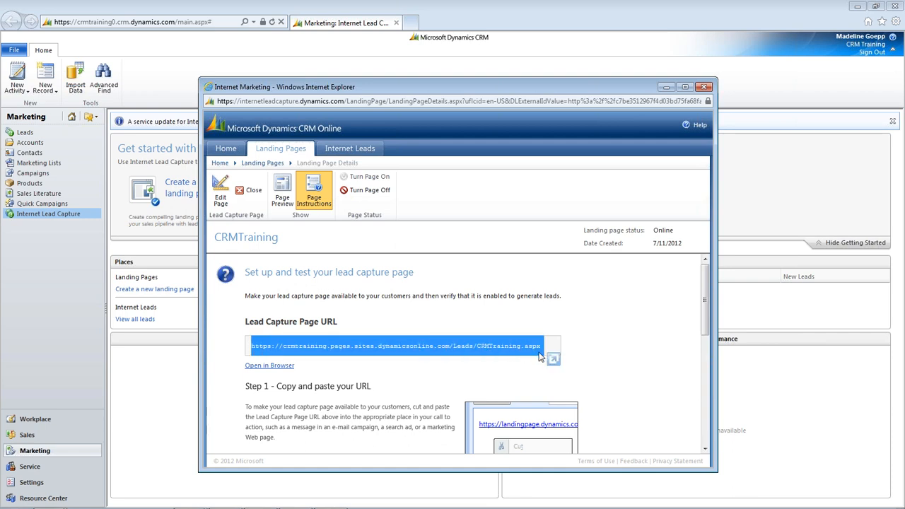
# - Read the instructions for testing the page and collecting leads, and close the landing page window
pyautogui.scroll(-3, 556, 347)
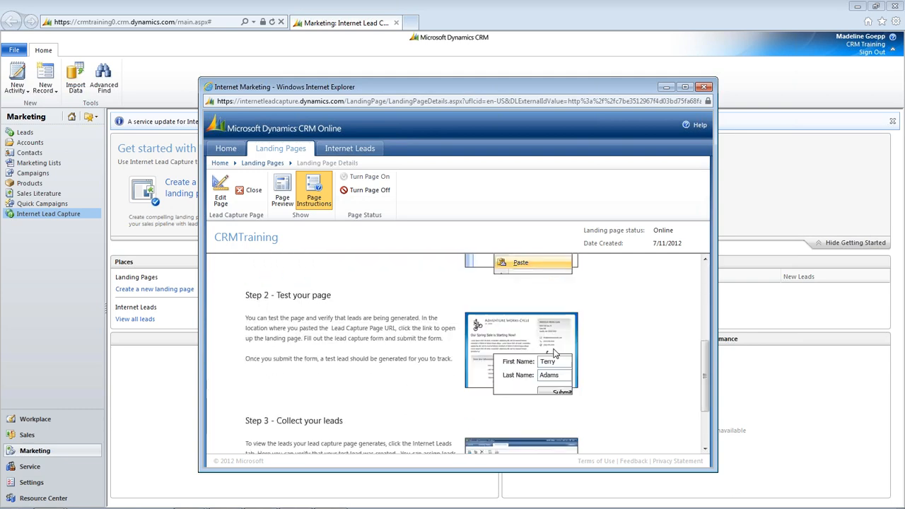
pyautogui.scroll(1, 545, 345)
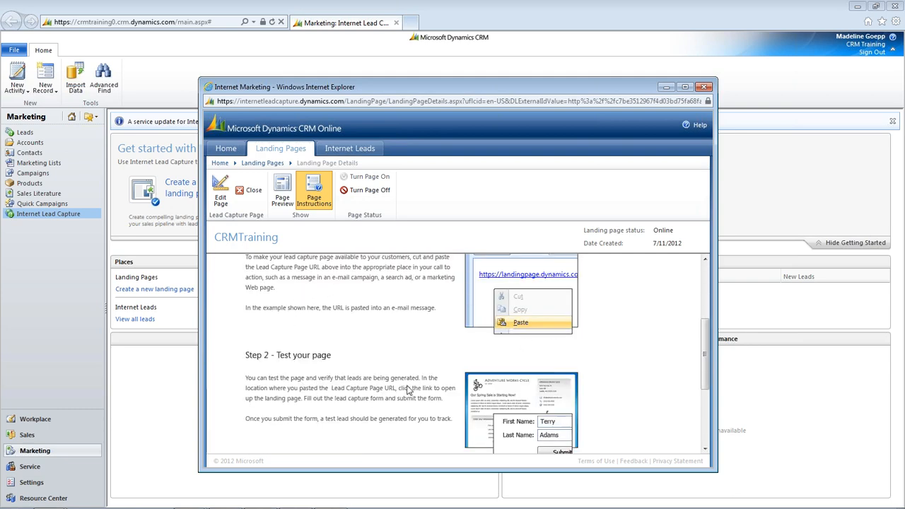
pyautogui.scroll(-2, 411, 387)
pyautogui.scroll(-1, 408, 390)
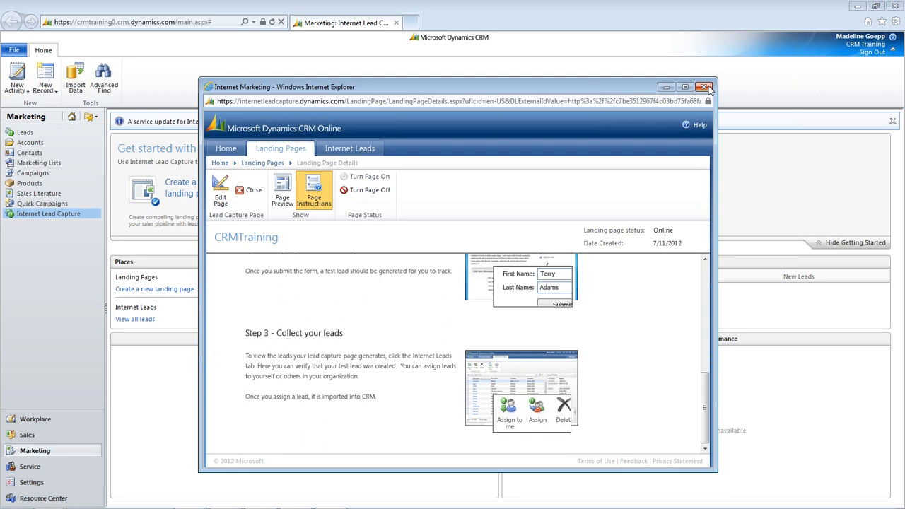
pyautogui.click(703, 88)
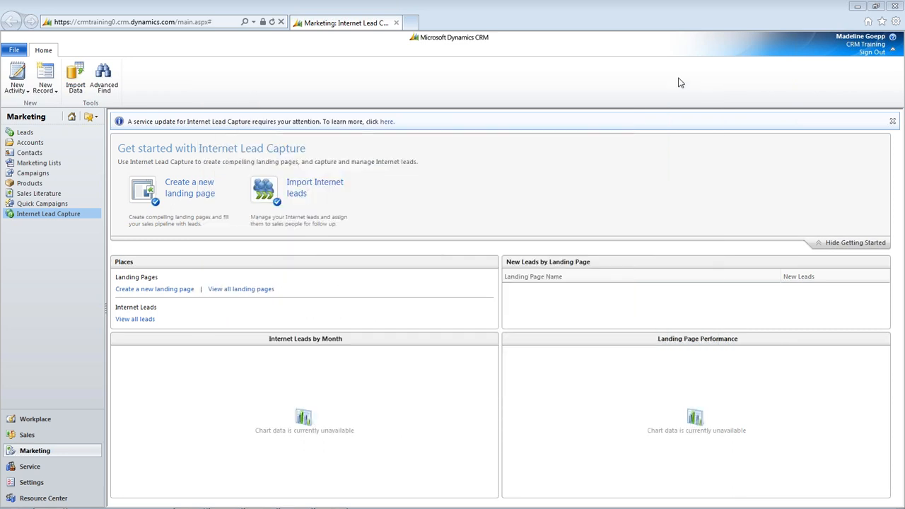
# - Open the copied landing page URL in a new browser tab
pyautogui.click(410, 22)
pyautogui.click(134, 24)
pyautogui.hotkey('ctrl', 'v')
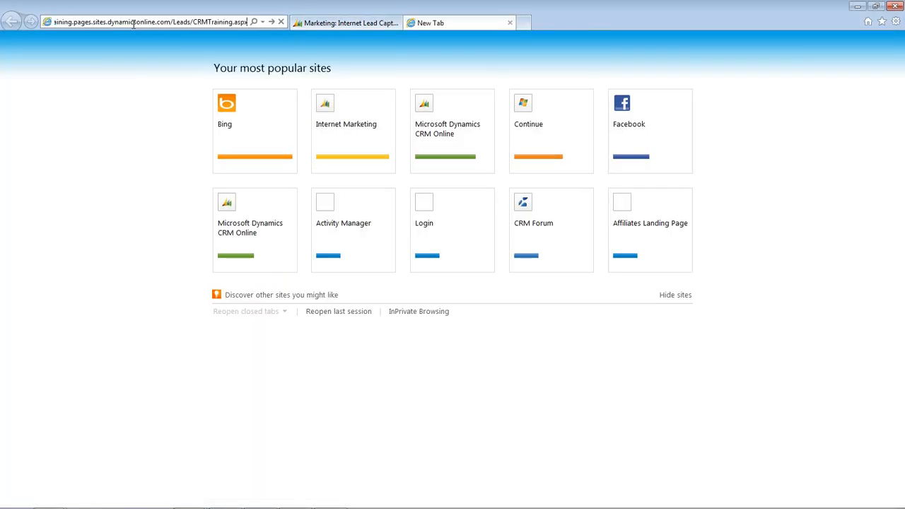
pyautogui.press('Return')
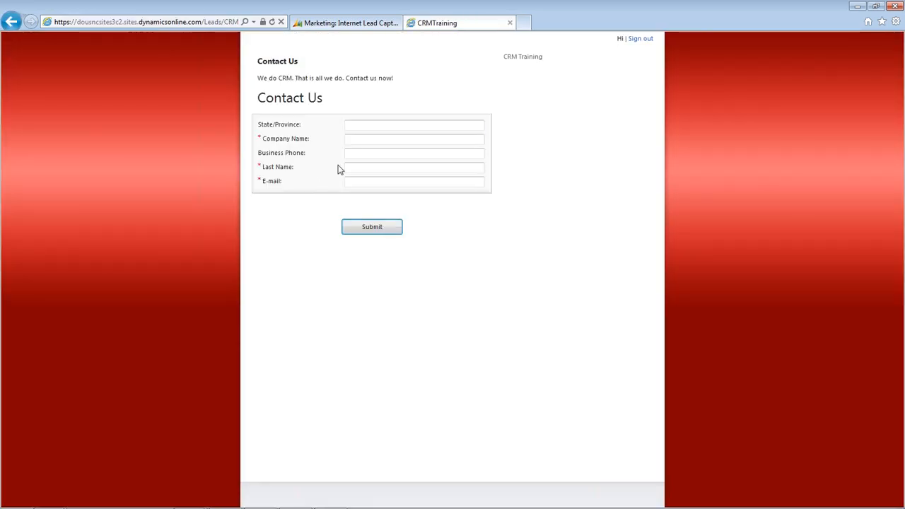
# - Submit a test lead through the Contact Us form with company name dfkdfk, a last name and an e-mail address
pyautogui.click(358, 136)
pyautogui.write('dfkdfk')
pyautogui.click(359, 168)
pyautogui.write('dsfds')
pyautogui.click(361, 182)
pyautogui.write('sdfds@')
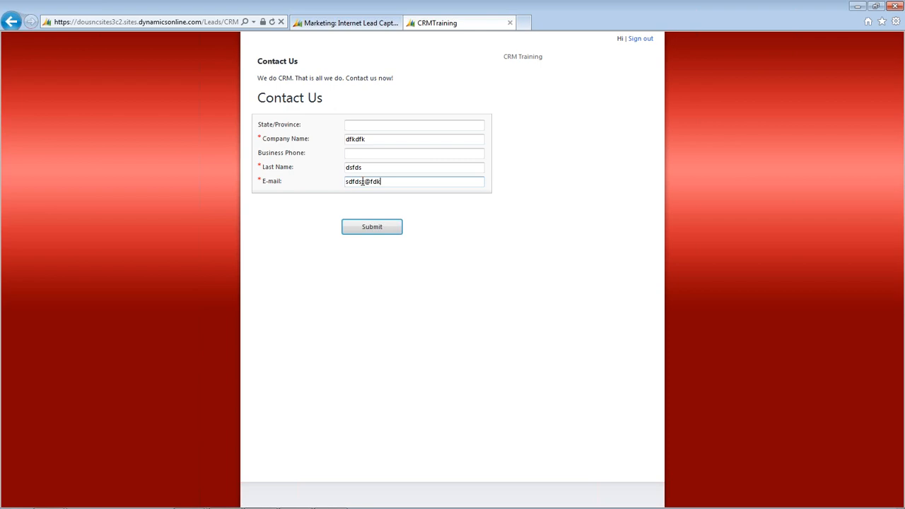
pyautogui.click(374, 228)
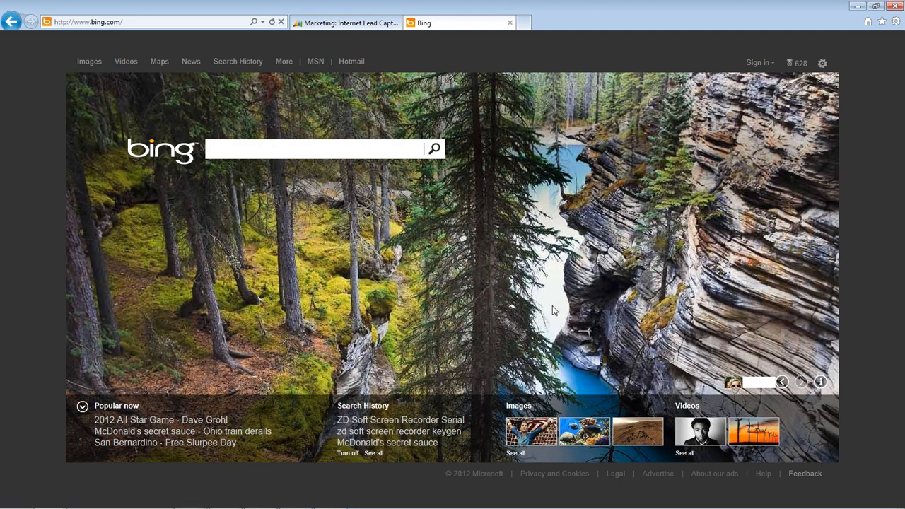
# - Return to the CRM page, open the Internet leads and assign the dfkdfk test lead to yourself
pyautogui.click(332, 26)
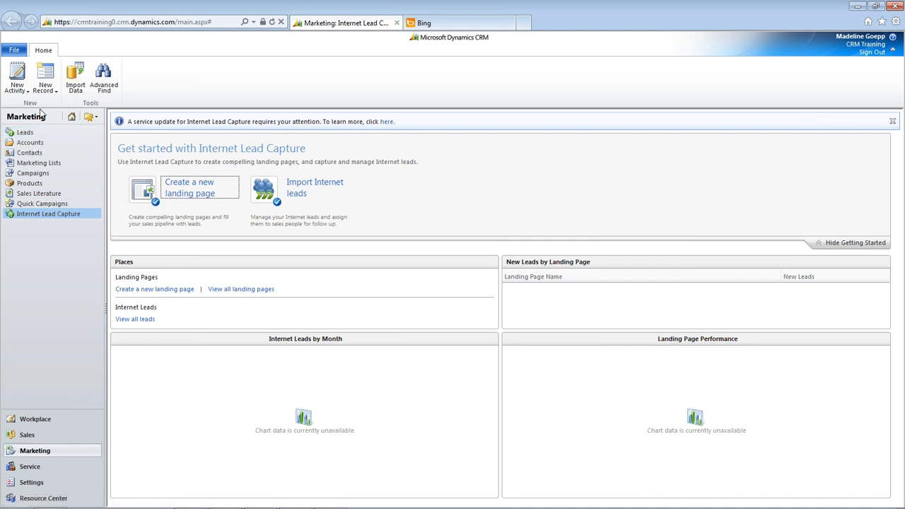
pyautogui.click(316, 186)
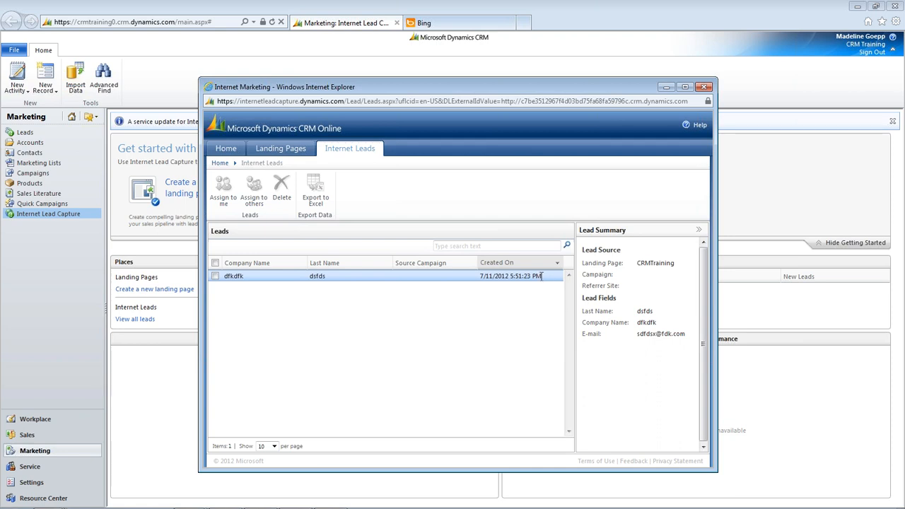
pyautogui.click(216, 277)
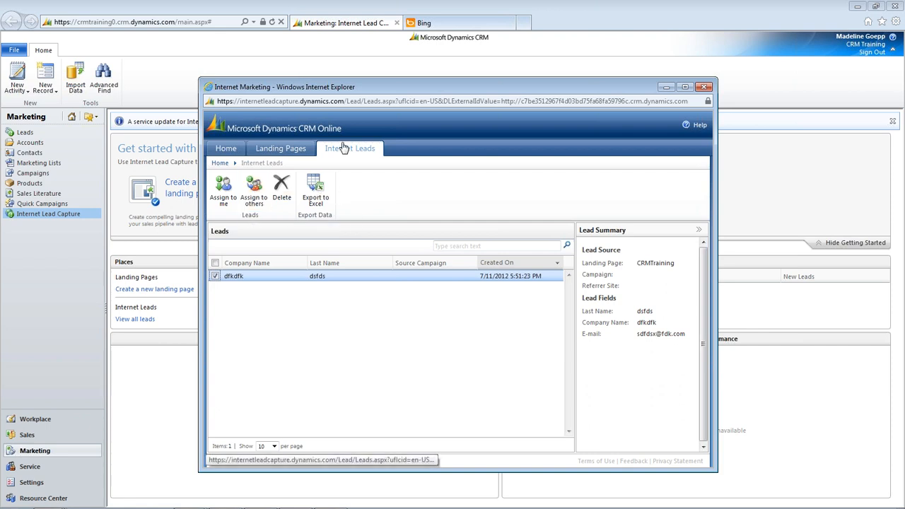
pyautogui.click(223, 190)
pyautogui.click(425, 312)
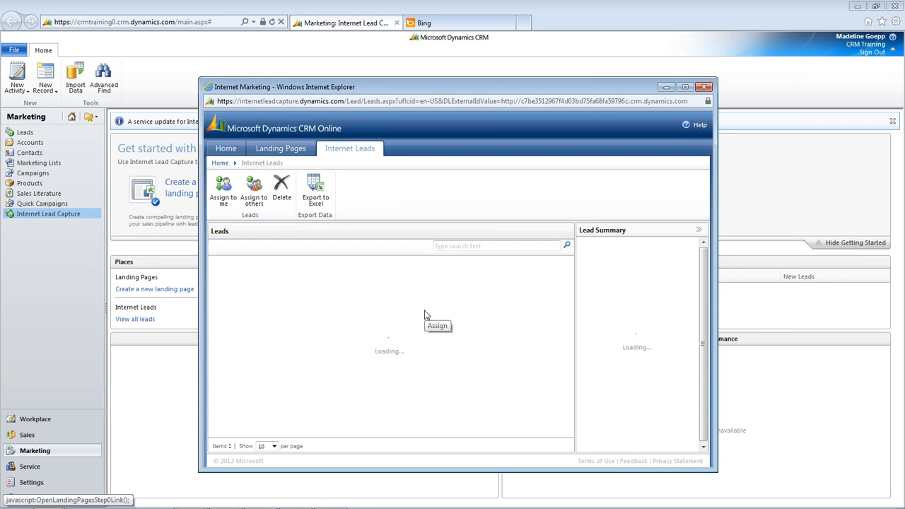
# - Close the Internet Marketing window and open the Leads list in the Marketing area
pyautogui.click(707, 86)
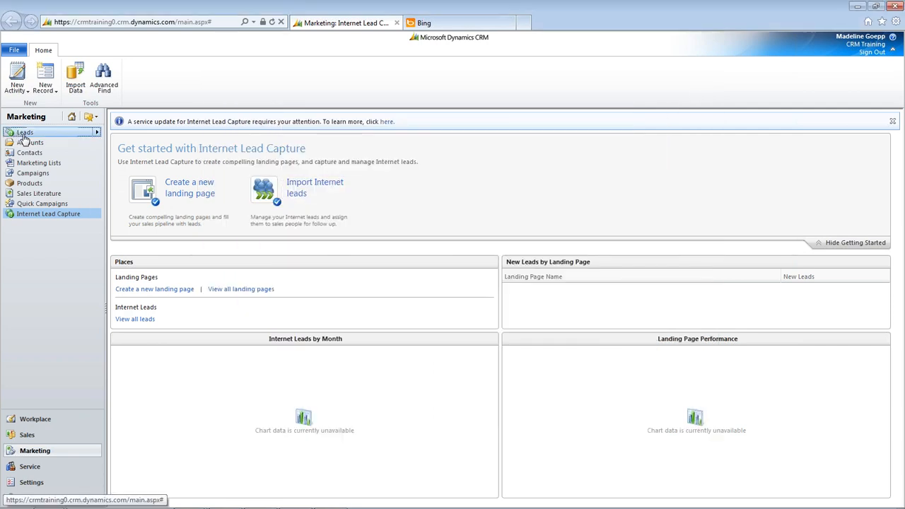
pyautogui.click(24, 133)
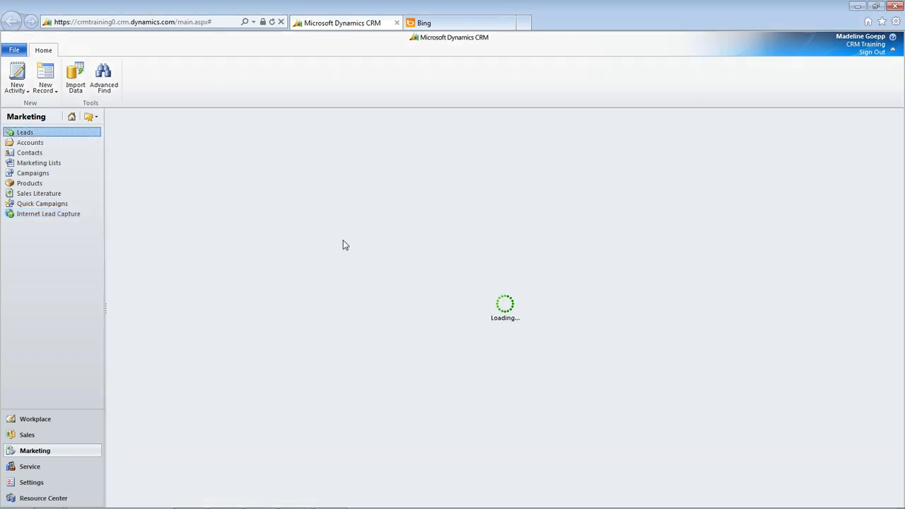